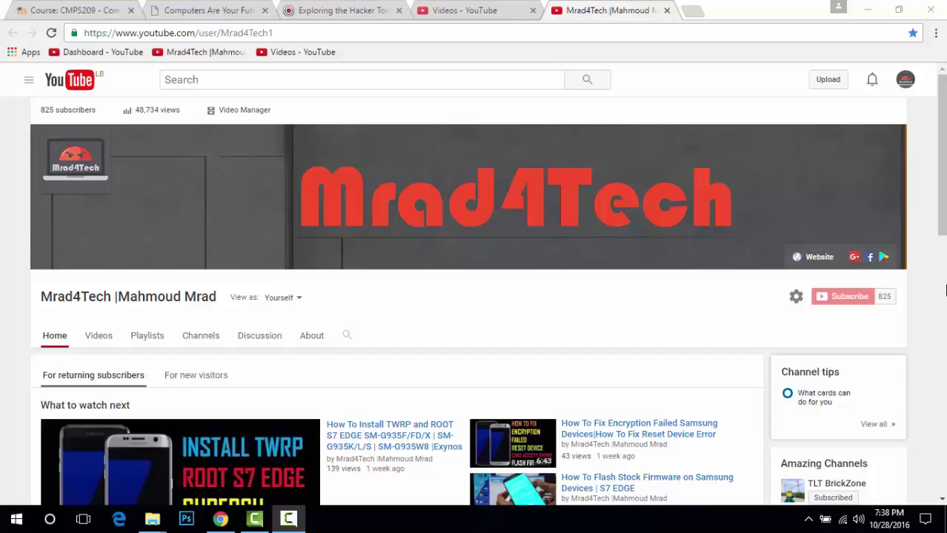
pyautogui.scroll(-3, 829, 192)
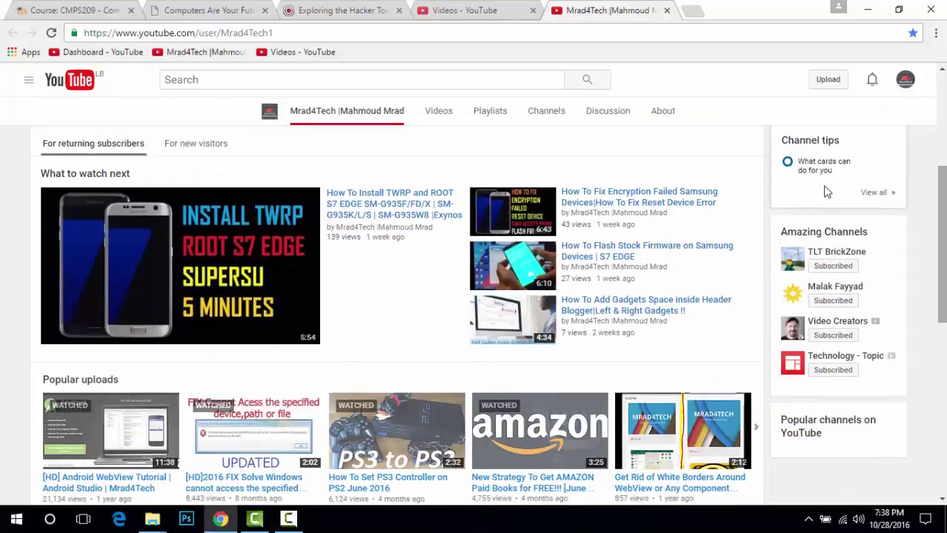
pyautogui.moveTo(939, 175); pyautogui.dragTo(939, 191)
pyautogui.moveTo(940, 259); pyautogui.dragTo(941, 275)
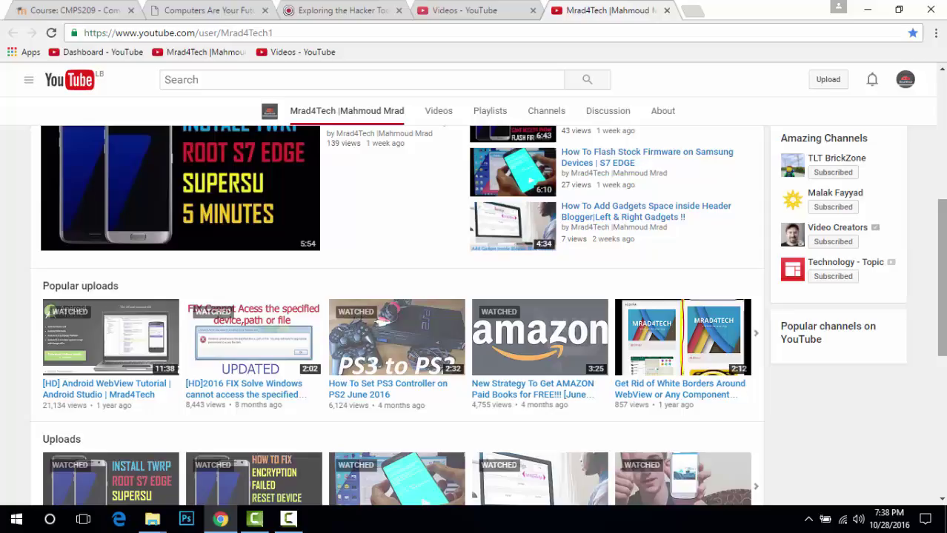
pyautogui.moveTo(942, 224); pyautogui.dragTo(945, 307)
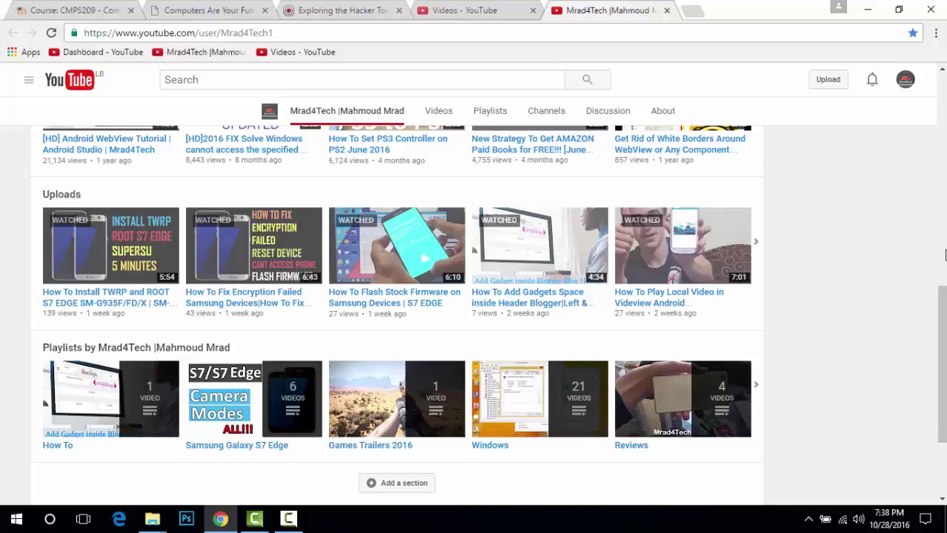
pyautogui.moveTo(940, 405); pyautogui.dragTo(944, 191)
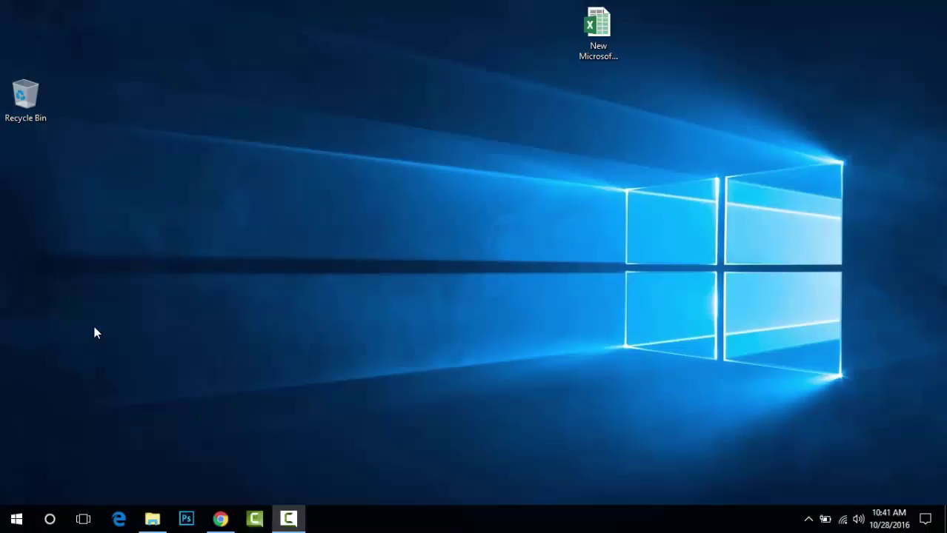
# Switch to File Explorer and check the drives and their capacities under This PC.
pyautogui.click(152, 519)
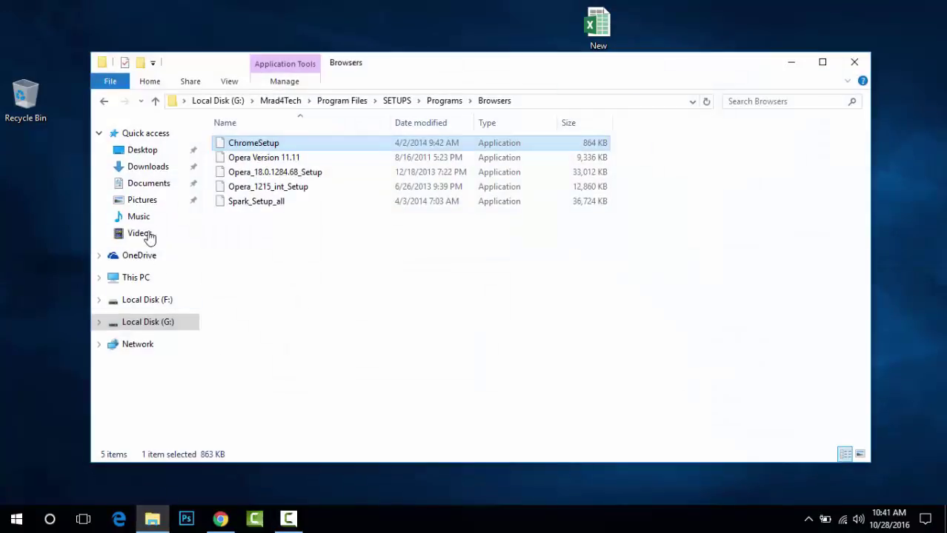
pyautogui.click(141, 278)
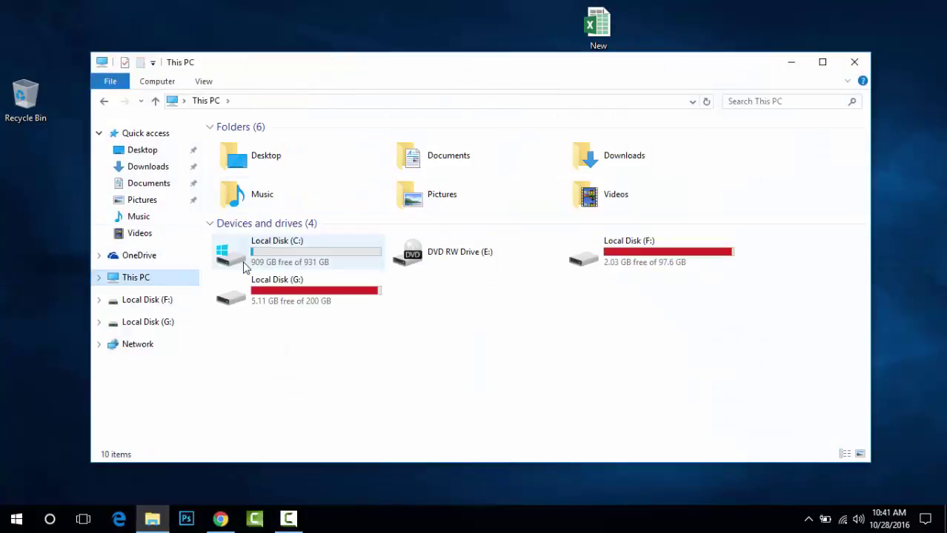
pyautogui.moveTo(275, 260)
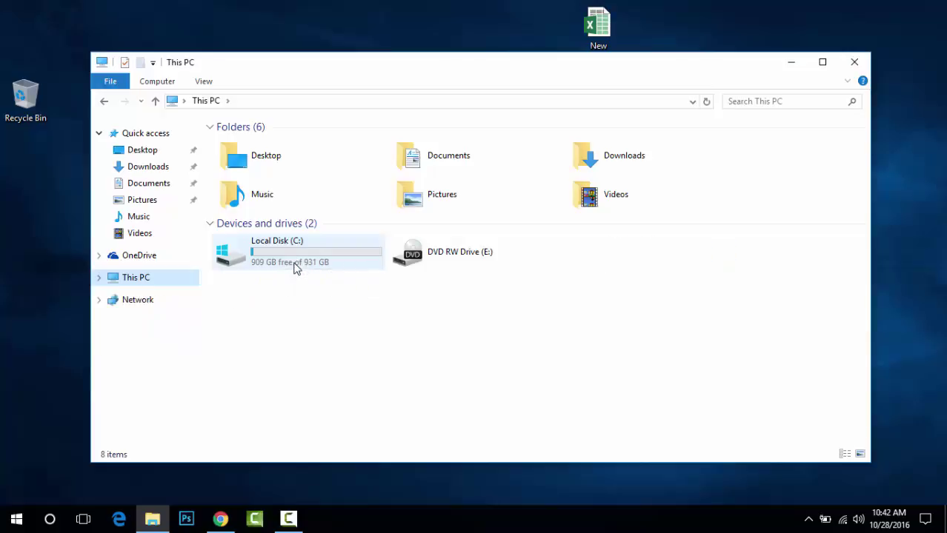
pyautogui.moveTo(315, 269)
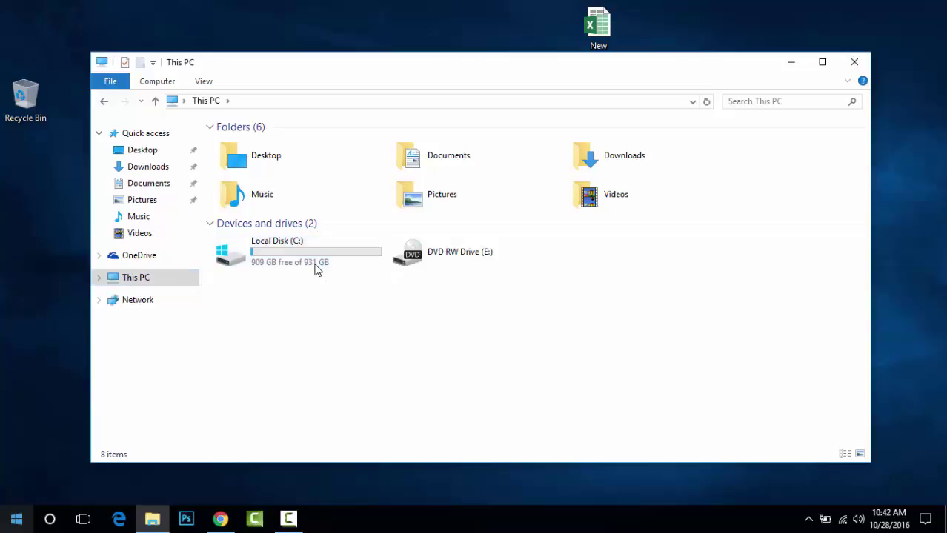
# Launch Disk Management by running diskmgmt.msc from the Run dialog.
pyautogui.press('super+s')
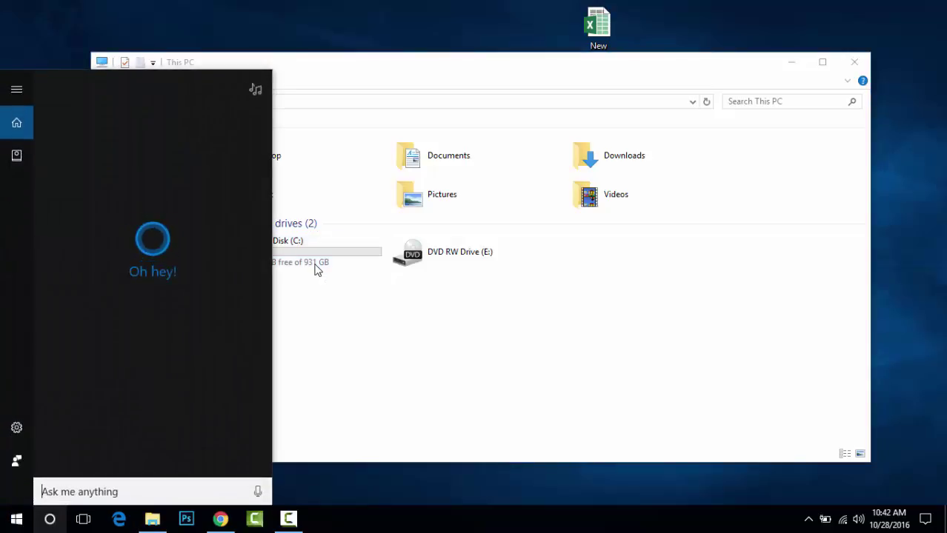
pyautogui.write('run')
pyautogui.press('Return')
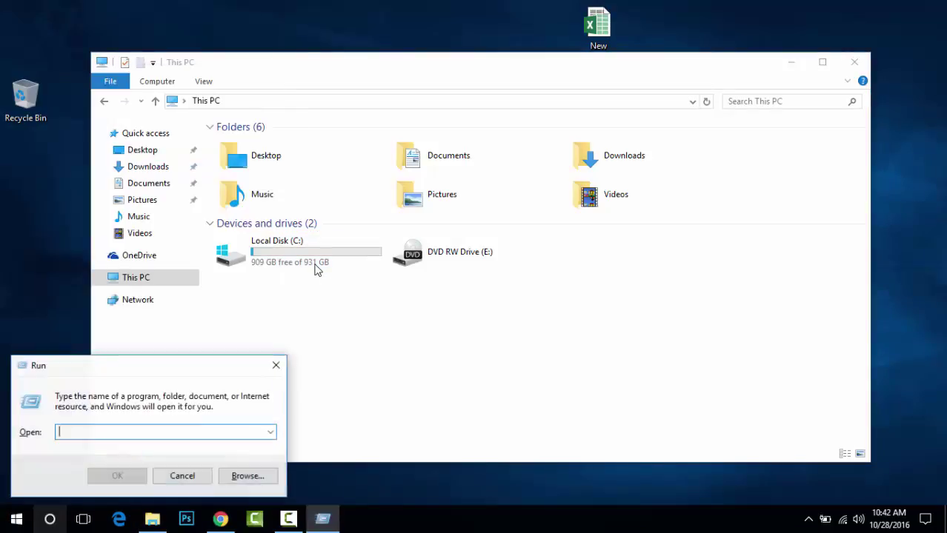
pyautogui.write('diskmgmt')
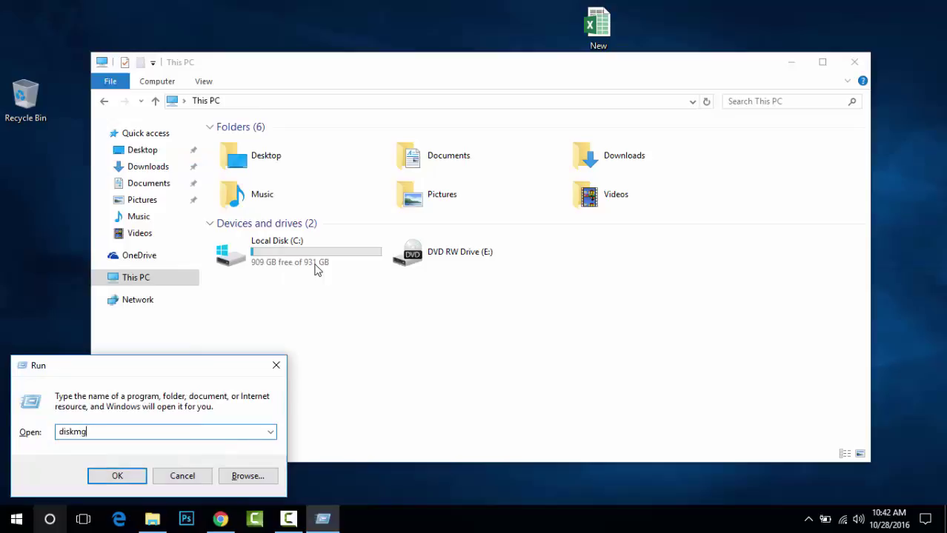
pyautogui.write('.msc')
pyautogui.press('Return')
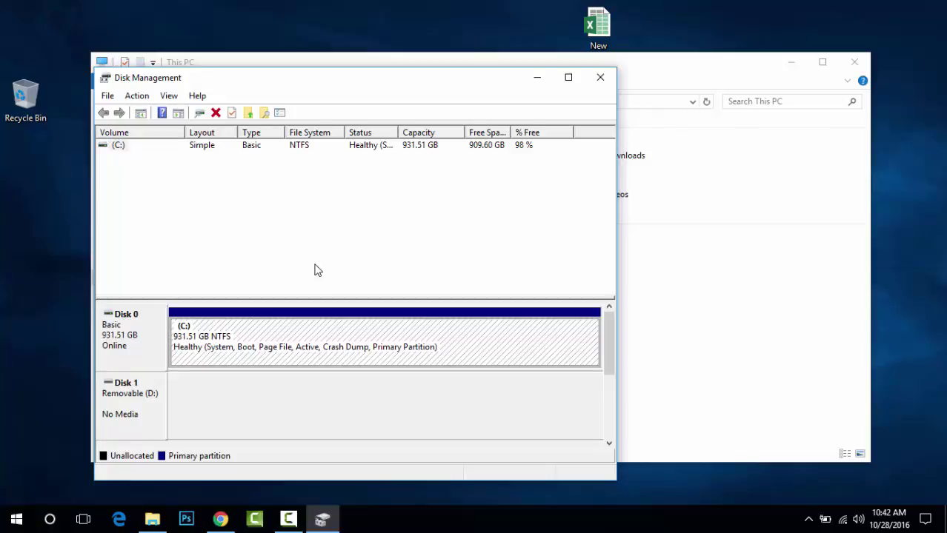
pyautogui.hotkey('shift', 'F10')
pyautogui.press('Up')
pyautogui.press('Up')
pyautogui.press('Up')
pyautogui.press('Up')
pyautogui.press('Up')
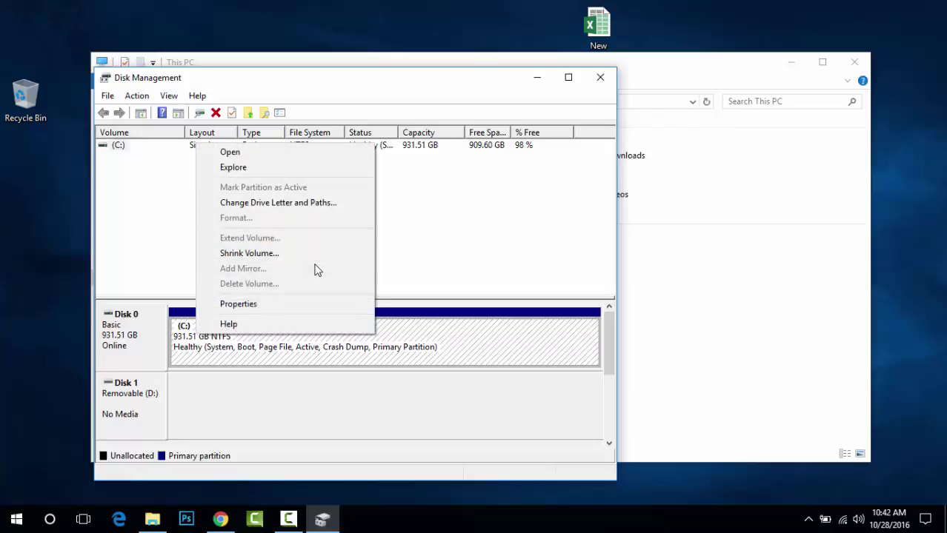
pyautogui.press('Escape')
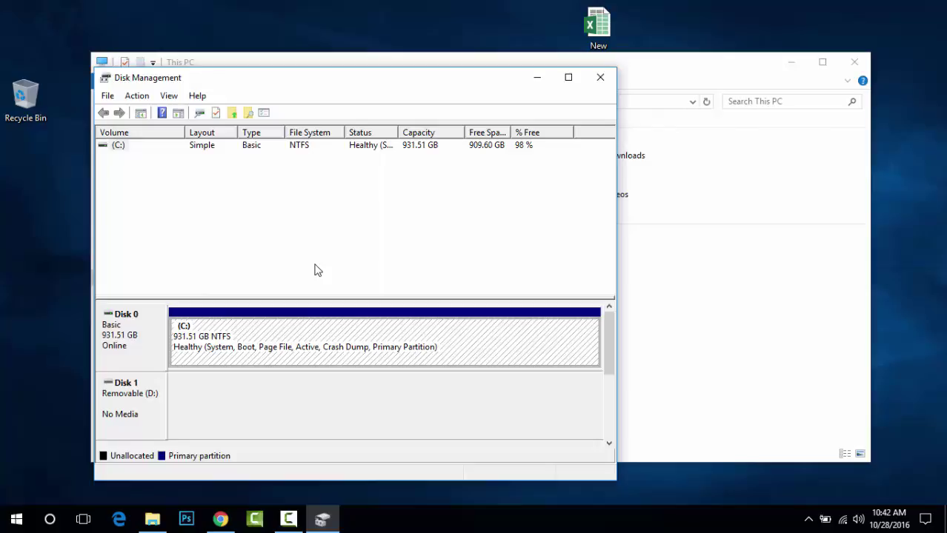
# Shrink the C: volume by the full available shrink space of 475859 MB.
pyautogui.hotkey('shift', 'F10')
pyautogui.click(315, 270)
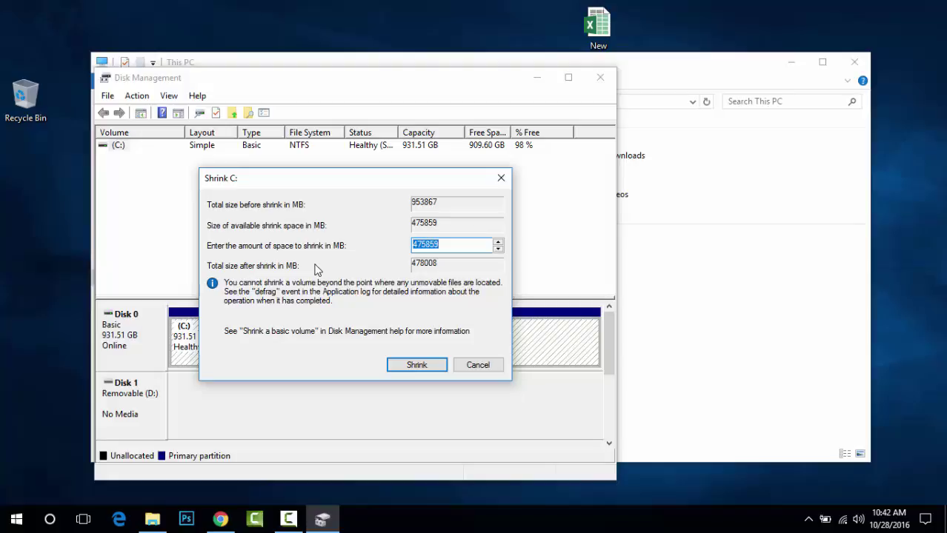
pyautogui.press('Left')
pyautogui.press('Left')
pyautogui.press('Left')
pyautogui.hotkey('ctrl', 'a')
pyautogui.press('Down')
pyautogui.press('Down')
pyautogui.press('Down')
pyautogui.press('Down')
pyautogui.press('Down')
pyautogui.press('Down')
pyautogui.press('Down')
pyautogui.press('Down')
pyautogui.press('Down')
pyautogui.press('Down')
pyautogui.press('Down')
pyautogui.press('Down')
pyautogui.press('Down')
pyautogui.press('Down')
pyautogui.press('Down')
pyautogui.press('Down')
pyautogui.press('Up')
pyautogui.press('Up')
pyautogui.press('Up')
pyautogui.press('Up')
pyautogui.press('Up')
pyautogui.press('Up')
pyautogui.press('Up')
pyautogui.press('Up')
pyautogui.press('Up')
pyautogui.press('Up')
pyautogui.press('Up')
pyautogui.press('Up')
pyautogui.press('Up')
pyautogui.press('Up')
pyautogui.press('Up')
pyautogui.press('Up')
pyautogui.press('Up')
pyautogui.press('Up')
pyautogui.press('Return')
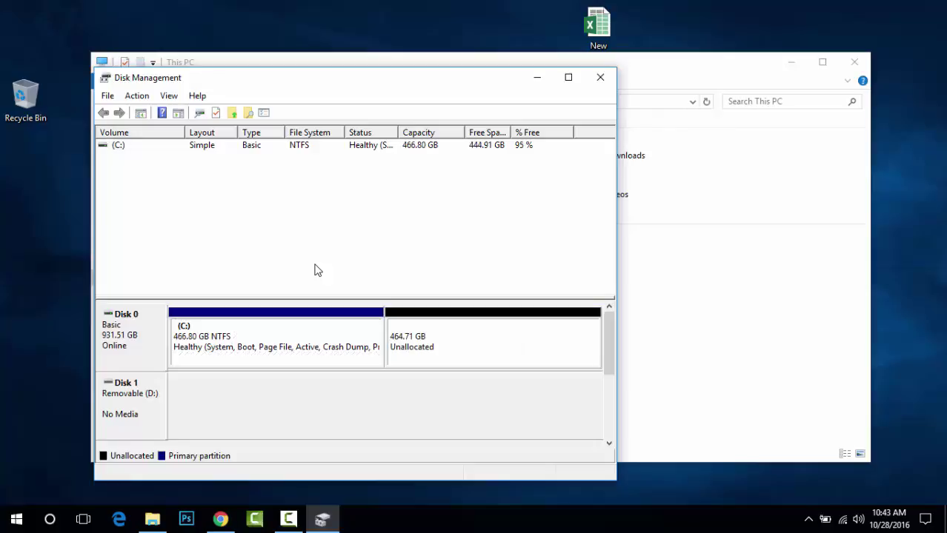
# Start a new simple volume on Disk 0's unallocated space, using the maximum size of 475858 MB.
pyautogui.press('Left')
pyautogui.press('Right')
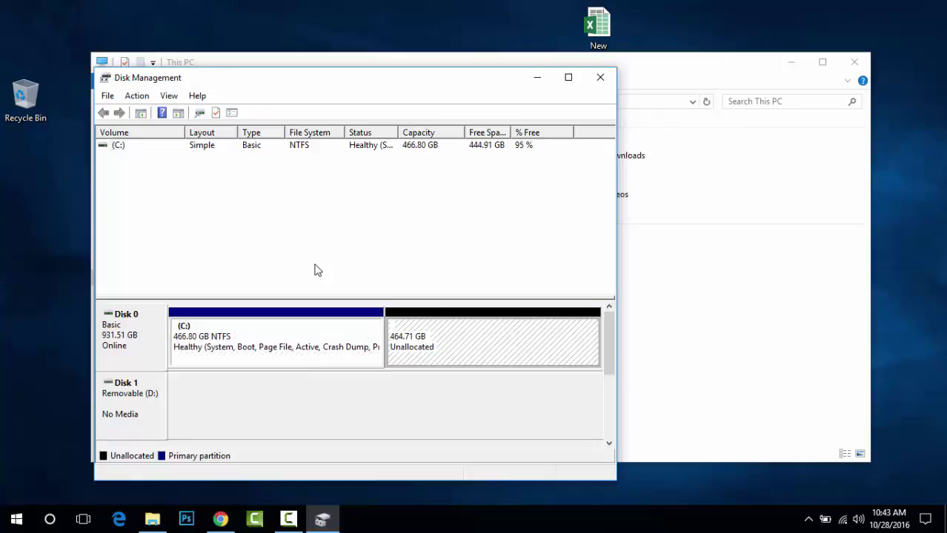
pyautogui.hotkey('shift', 'F10')
pyautogui.press('Down')
pyautogui.press('Return')
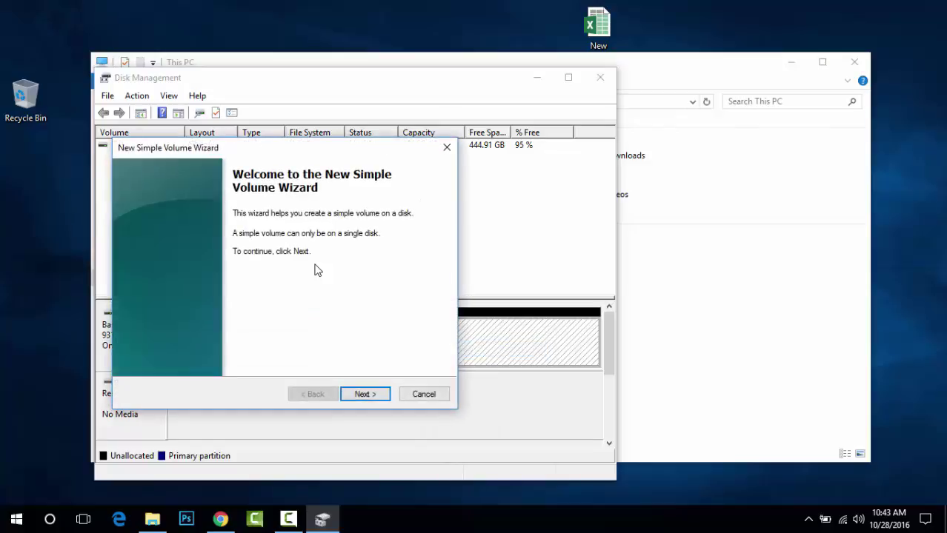
pyautogui.press('Return')
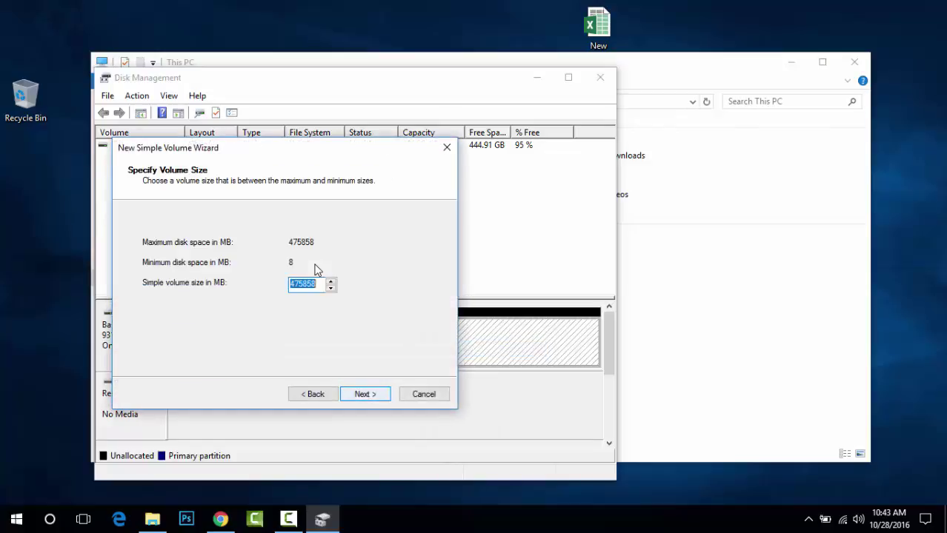
pyautogui.press('Return')
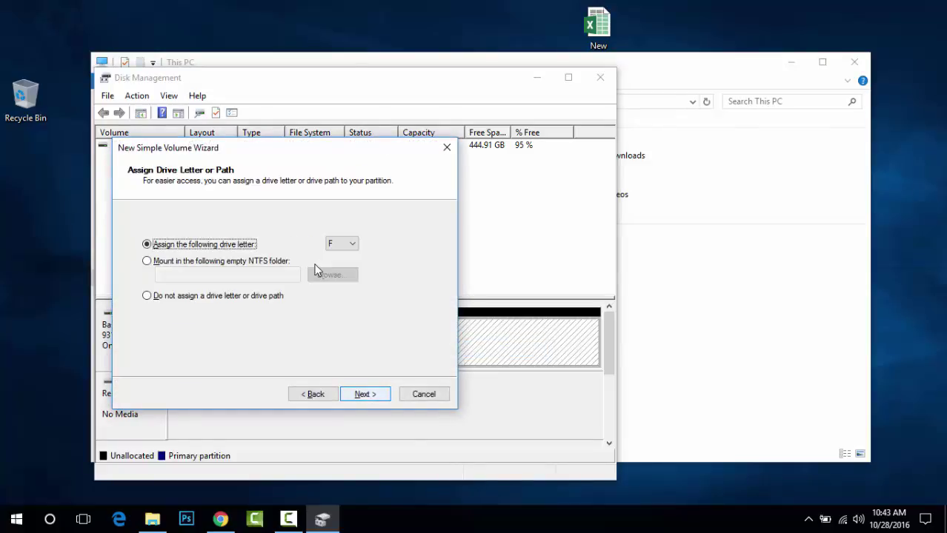
# Assign drive letter M to the new volume and continue to the format settings.
pyautogui.press('Tab')
pyautogui.hotkey('alt', 'Down')
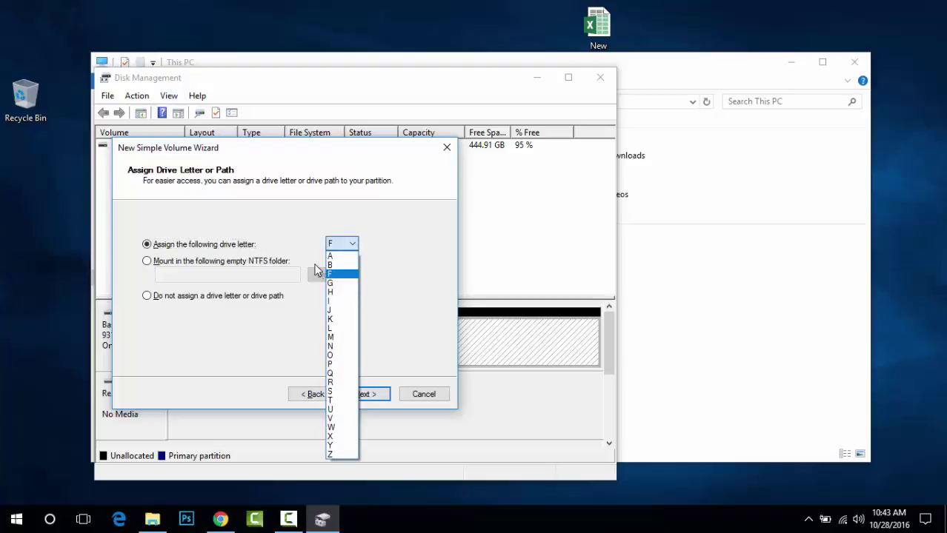
pyautogui.press('r')
pyautogui.press('t')
pyautogui.press('w')
pyautogui.press('z')
pyautogui.press('y')
pyautogui.press('p')
pyautogui.press('i')
pyautogui.press('q')
pyautogui.press('x')
pyautogui.press('z')
pyautogui.press('o')
pyautogui.press('m')
pyautogui.press('Return')
pyautogui.press('Return')
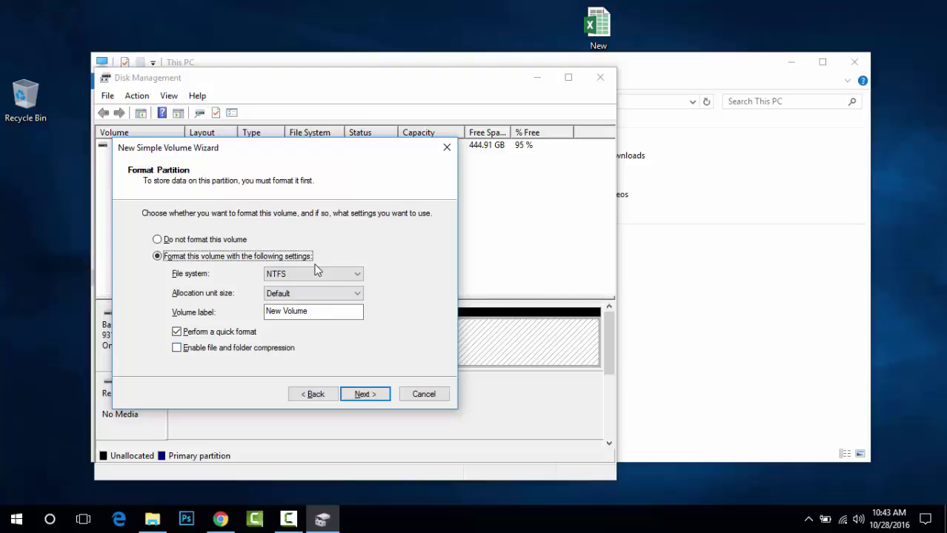
# Check the C: drive's capacity under This PC in File Explorer and close that window.
pyautogui.hotkey('alt', 'Tab')
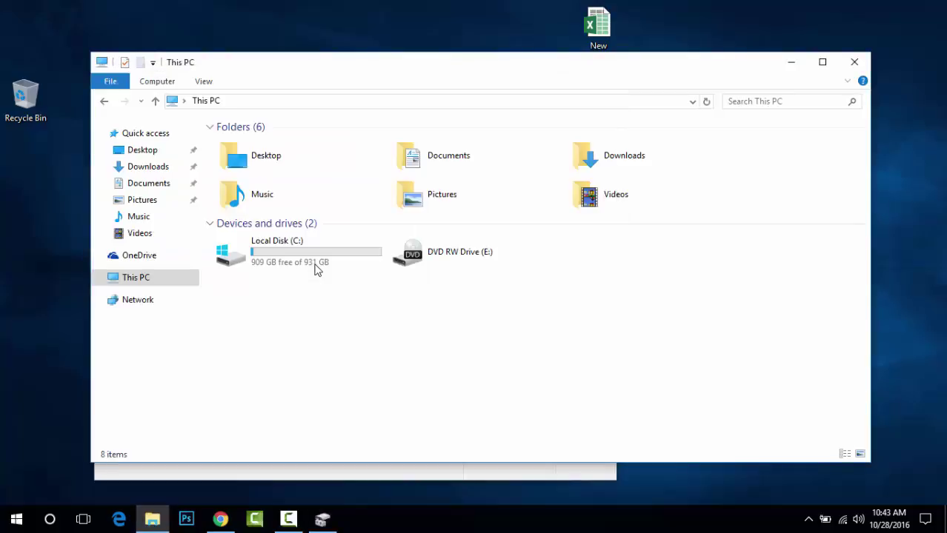
pyautogui.click(315, 269)
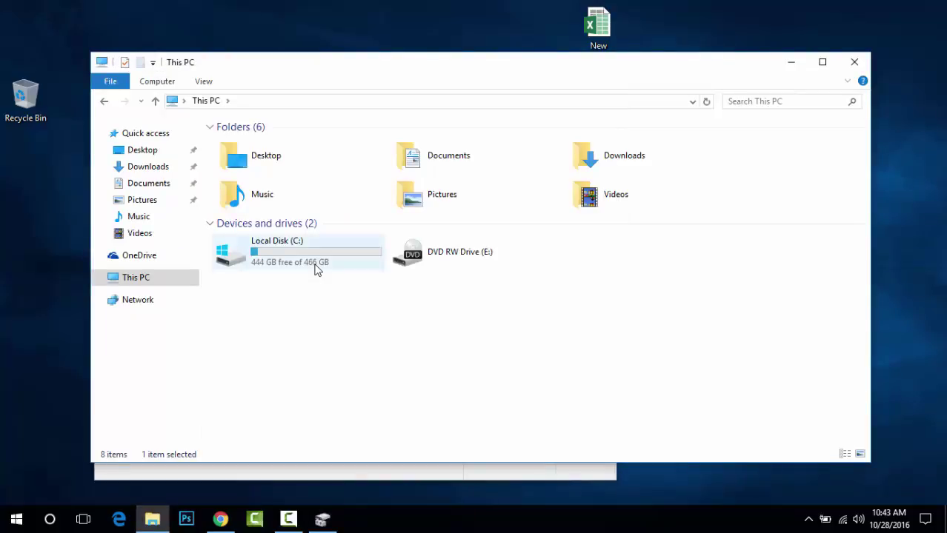
pyautogui.hotkey('alt', 'F4')
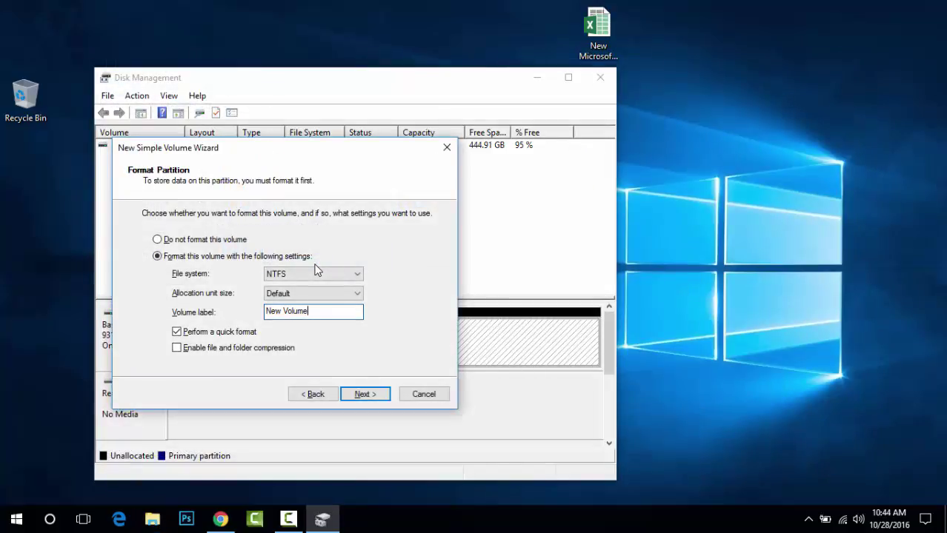
# Label the new volume "Mrad4Tech Disk", keep NTFS, default allocation unit size and quick format, and finish creating it.
pyautogui.write('Mrad4Tech')
pyautogui.hotkey('shift', 'Tab')
pyautogui.hotkey('alt', 'Down')
pyautogui.press('Escape')
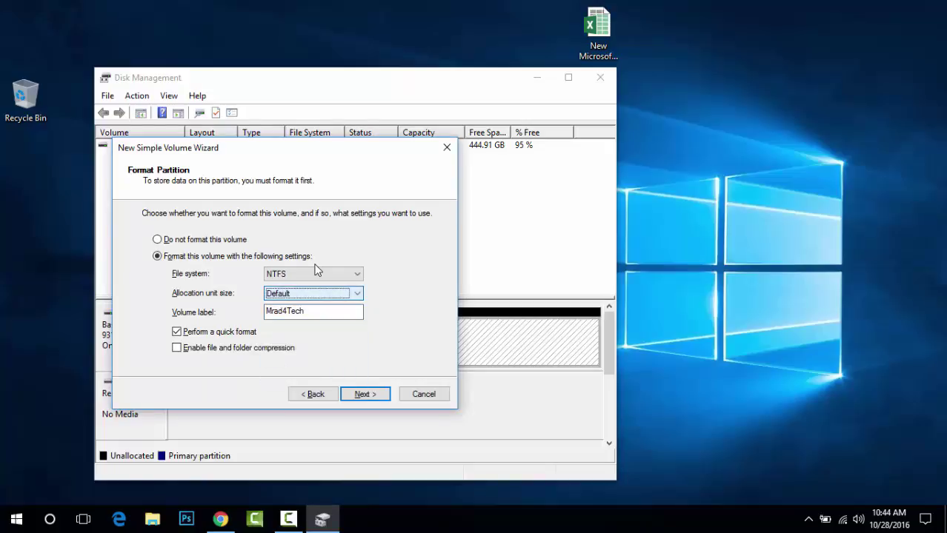
pyautogui.press('Tab')
pyautogui.write('Disk')
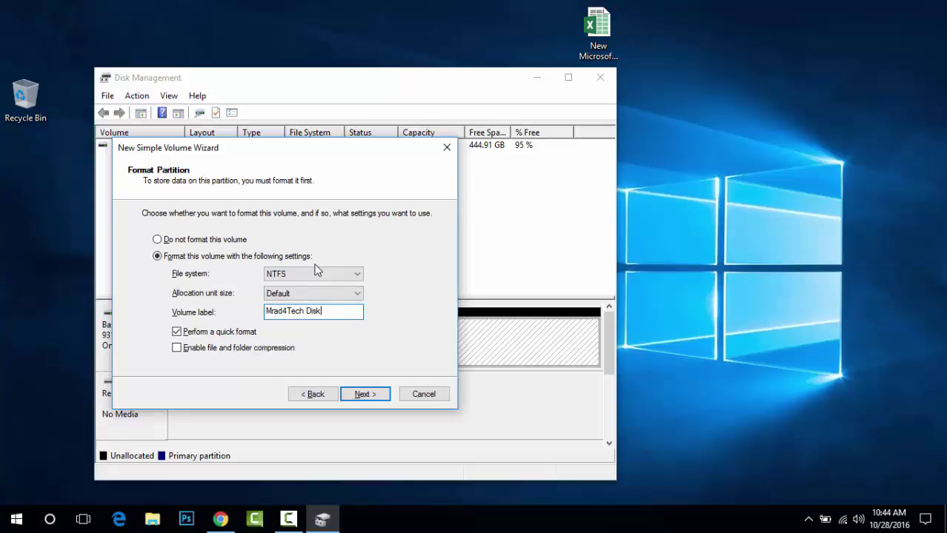
pyautogui.press('Return')
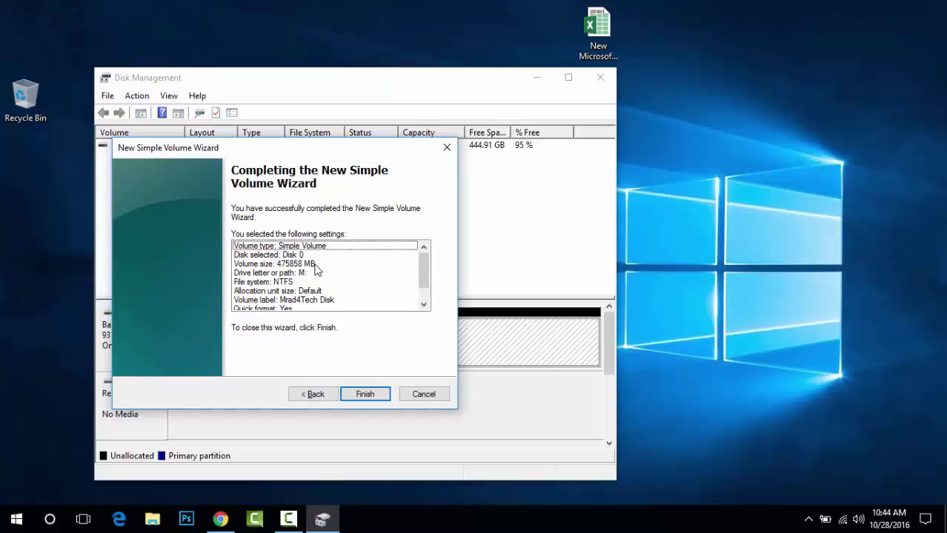
pyautogui.press('Return')
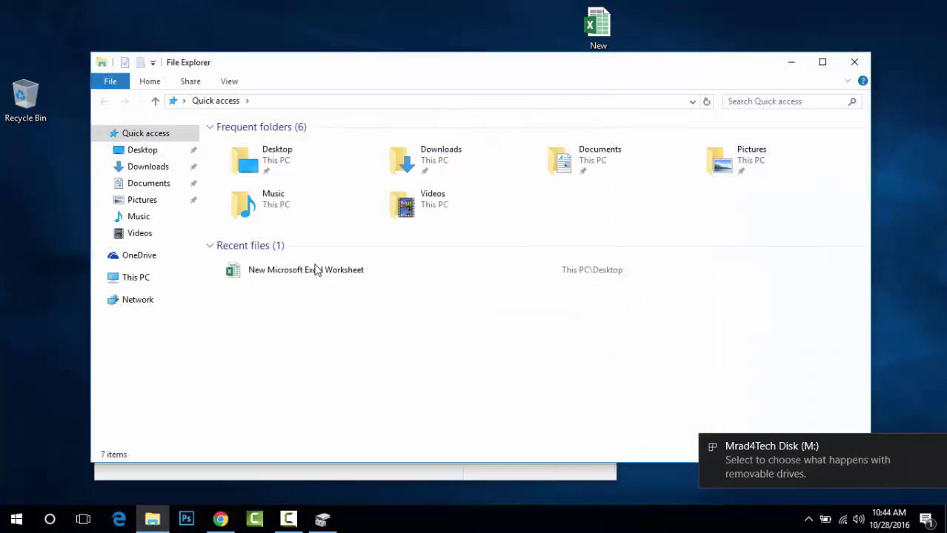
# Show This PC in File Explorer and arrange it side by side with Disk Management.
pyautogui.click(136, 277)
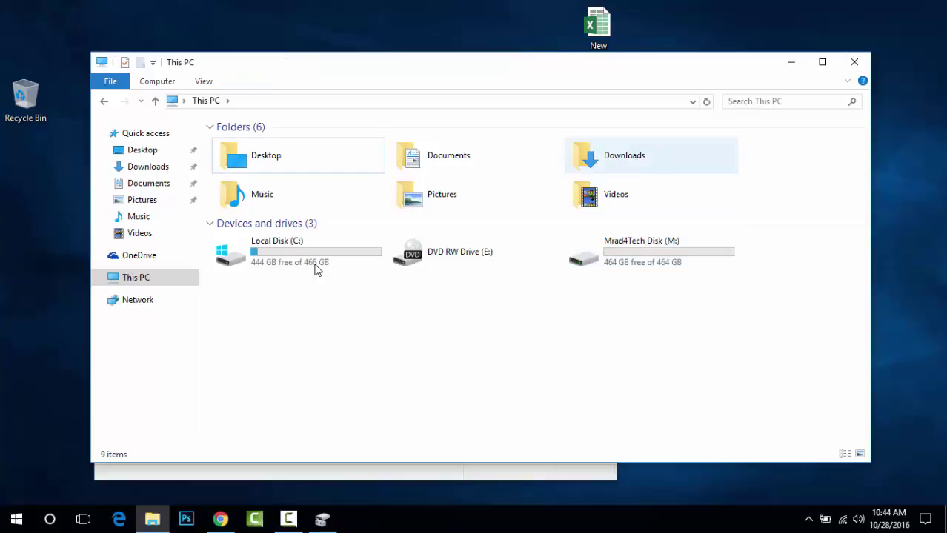
pyautogui.moveTo(629, 68); pyautogui.dragTo(1, 44)
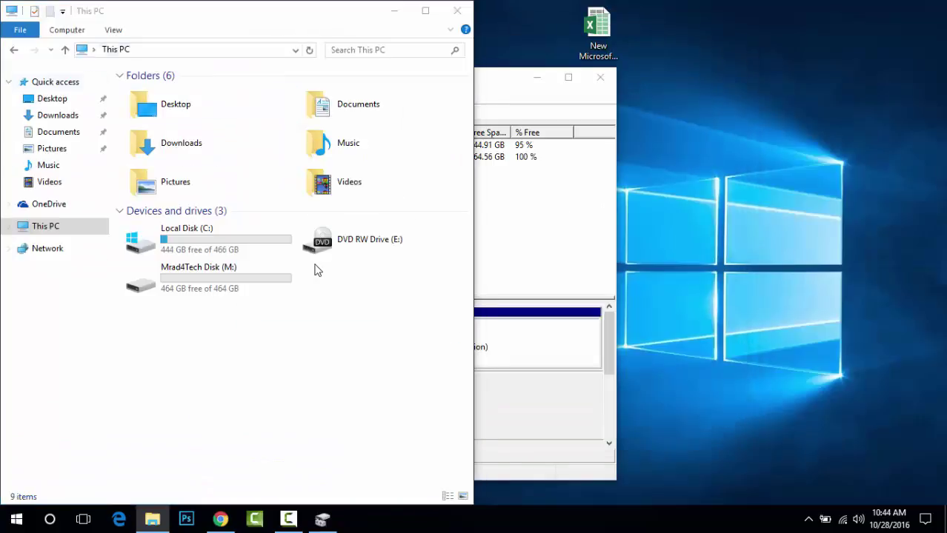
pyautogui.moveTo(501, 78); pyautogui.dragTo(945, 81)
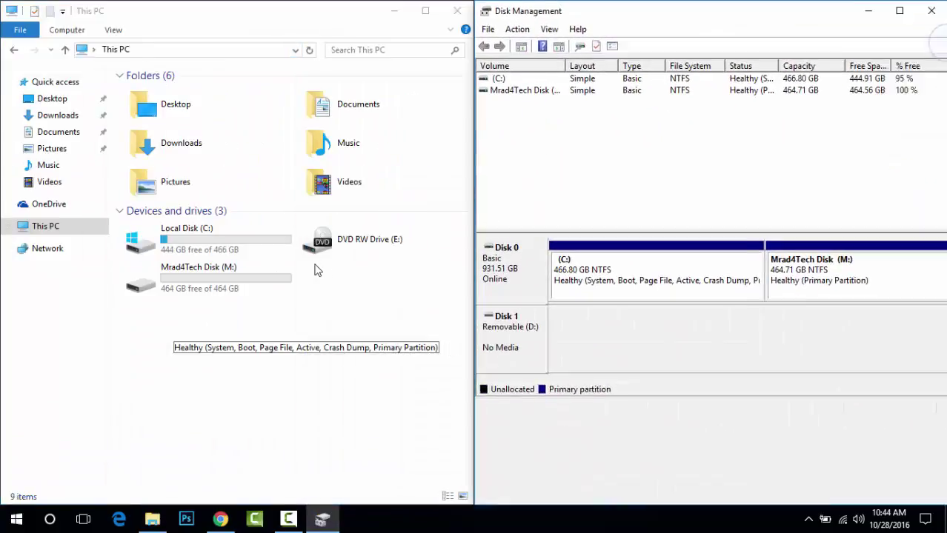